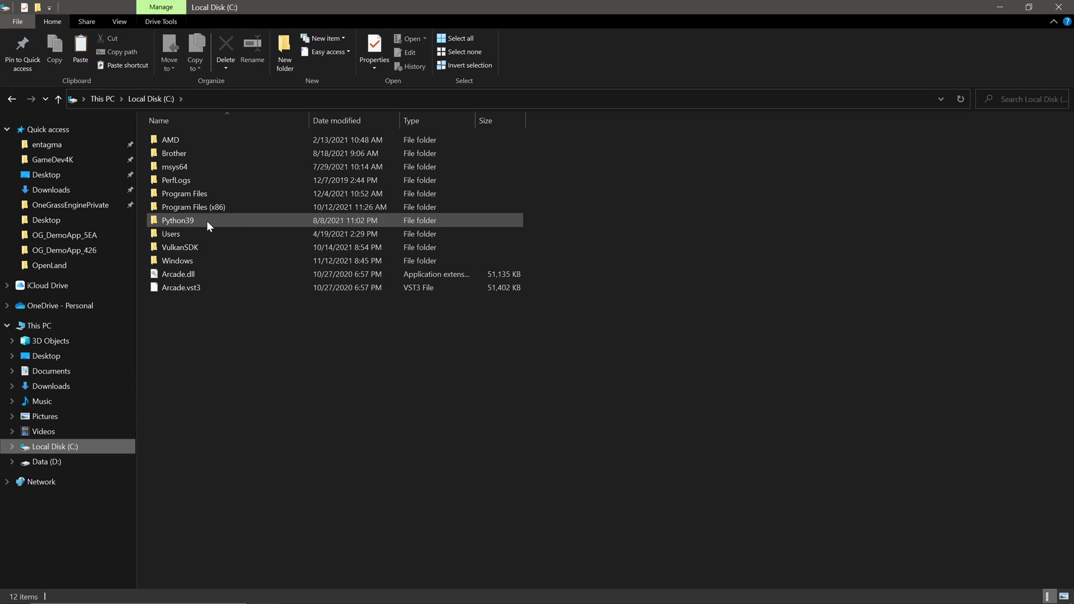
Browse to D:\Programs\Epic Games\UE_4.26\Engine\Plugins\Marketplace, where the OneGrass plugin folder is listed
double_click(182, 195)
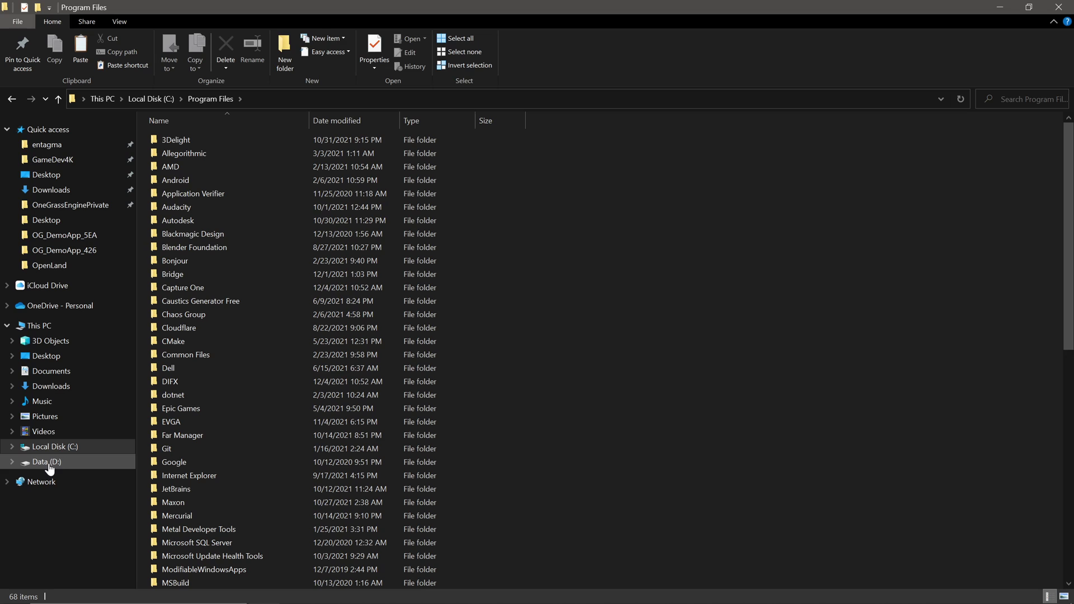
left_click(49, 463)
double_click(166, 218)
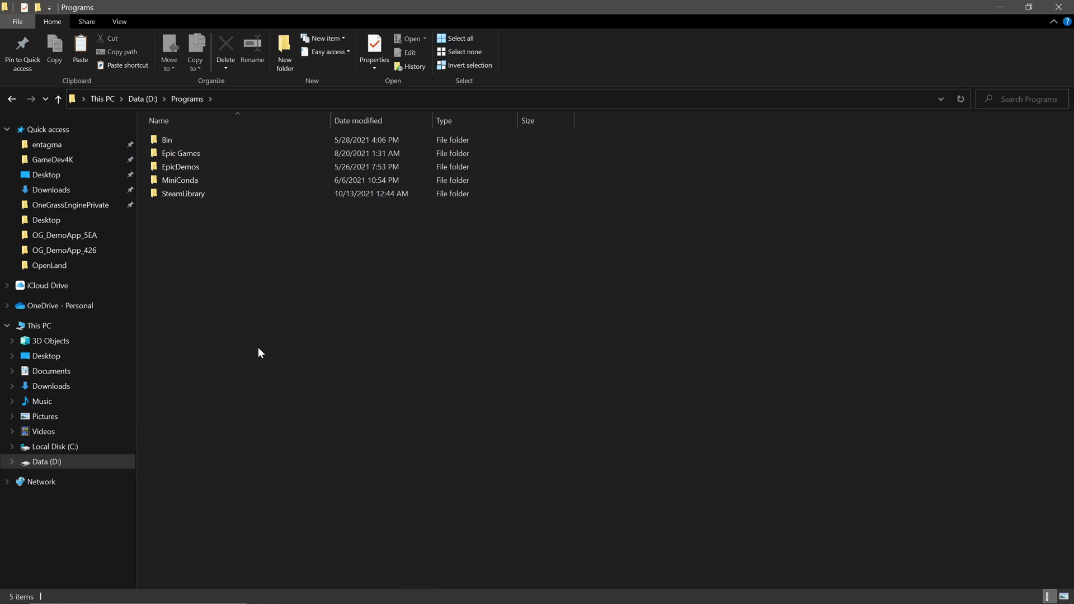
double_click(180, 155)
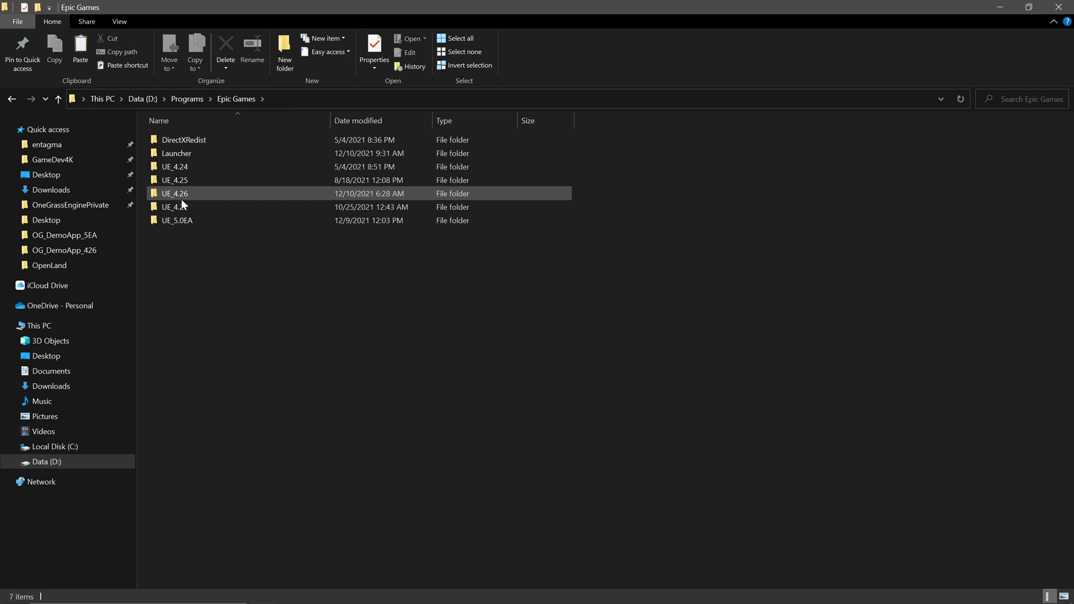
left_click(175, 197)
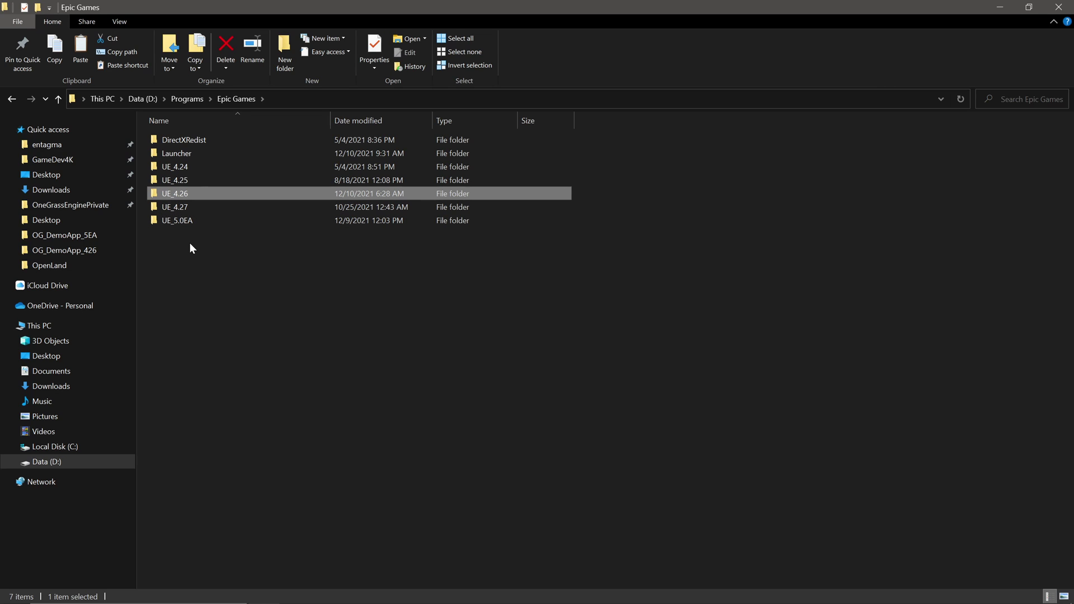
double_click(178, 189)
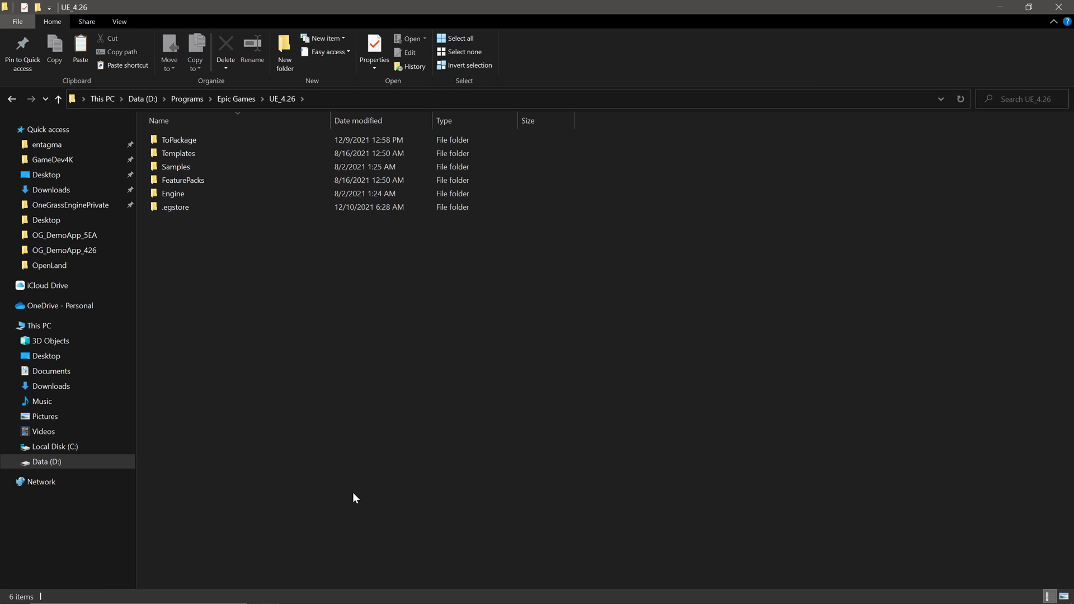
double_click(173, 194)
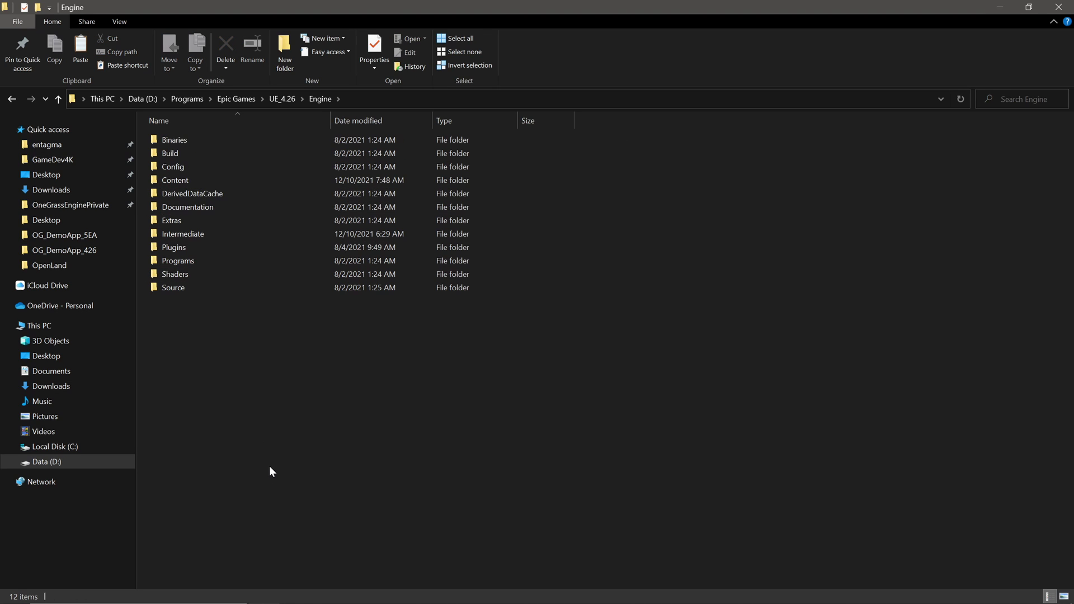
double_click(173, 250)
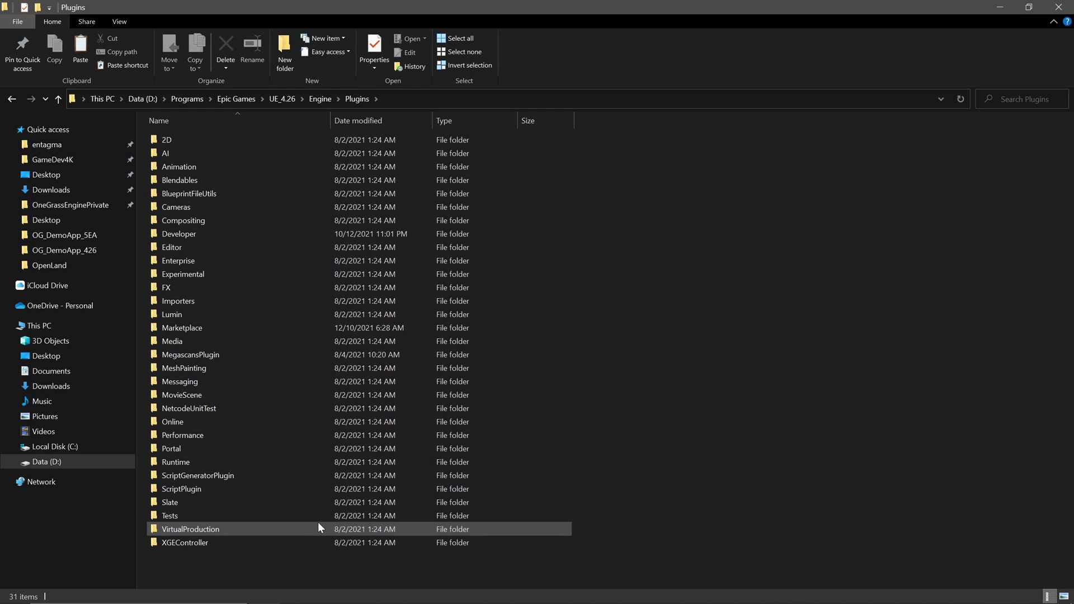
double_click(185, 327)
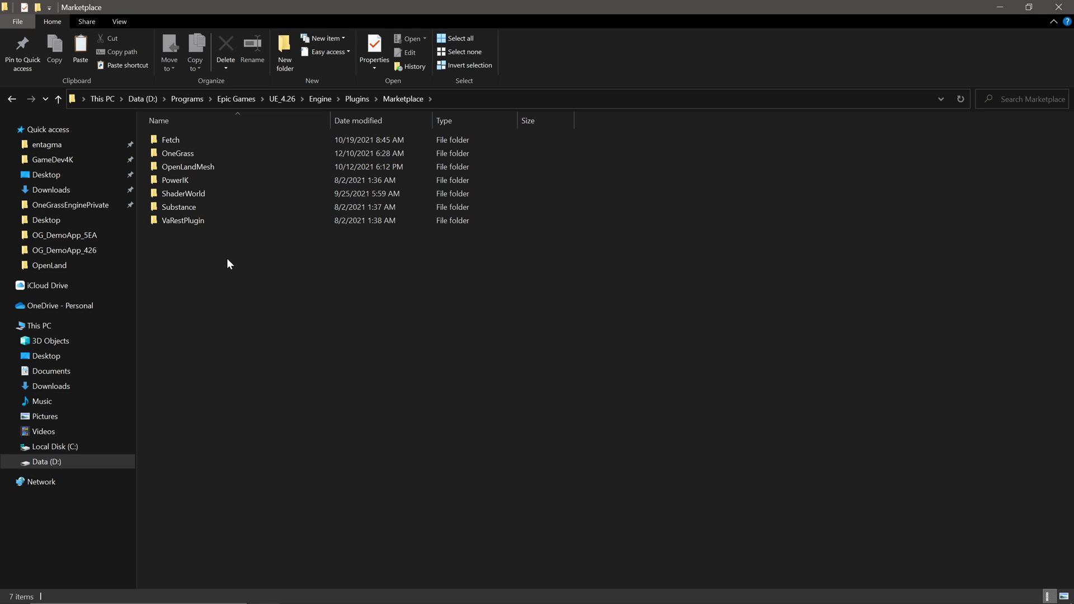
Copy the OneGrass plugin folder from the Marketplace folder
left_click(166, 155)
right_click(168, 154)
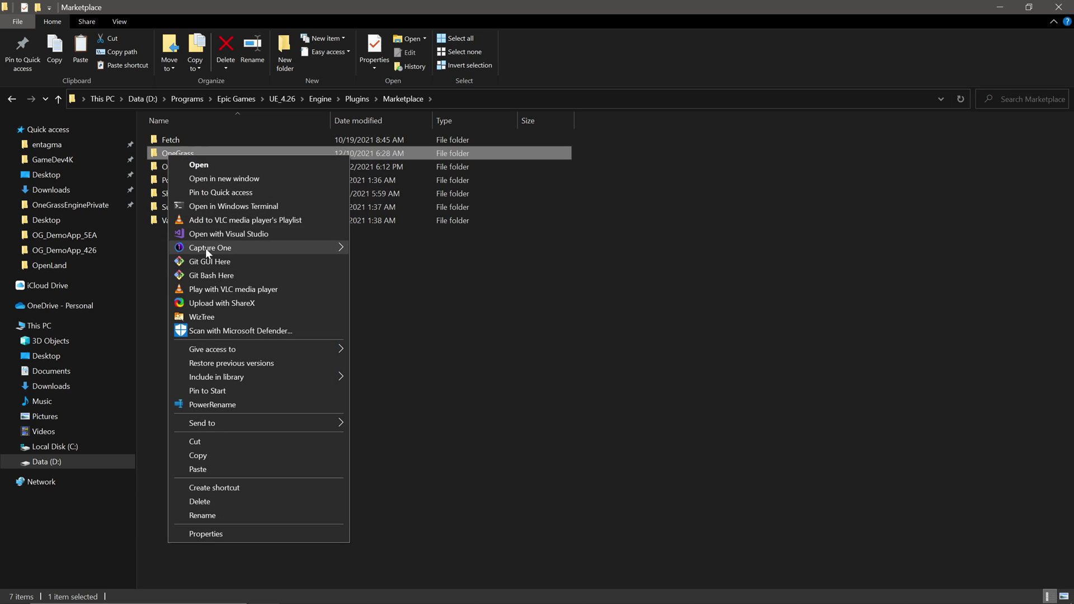
left_click(221, 457)
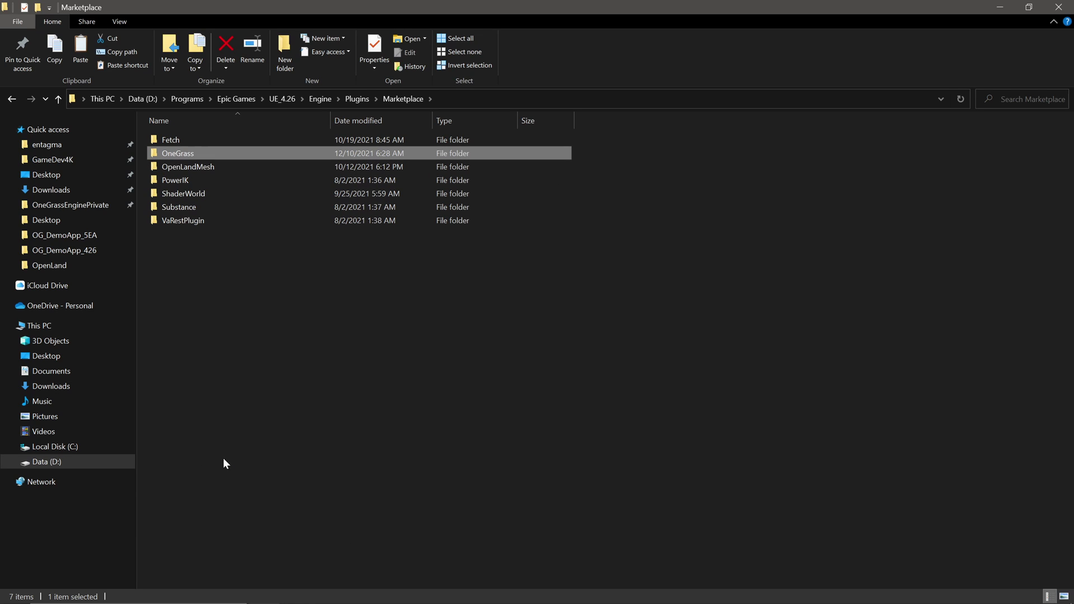
left_click(274, 384)
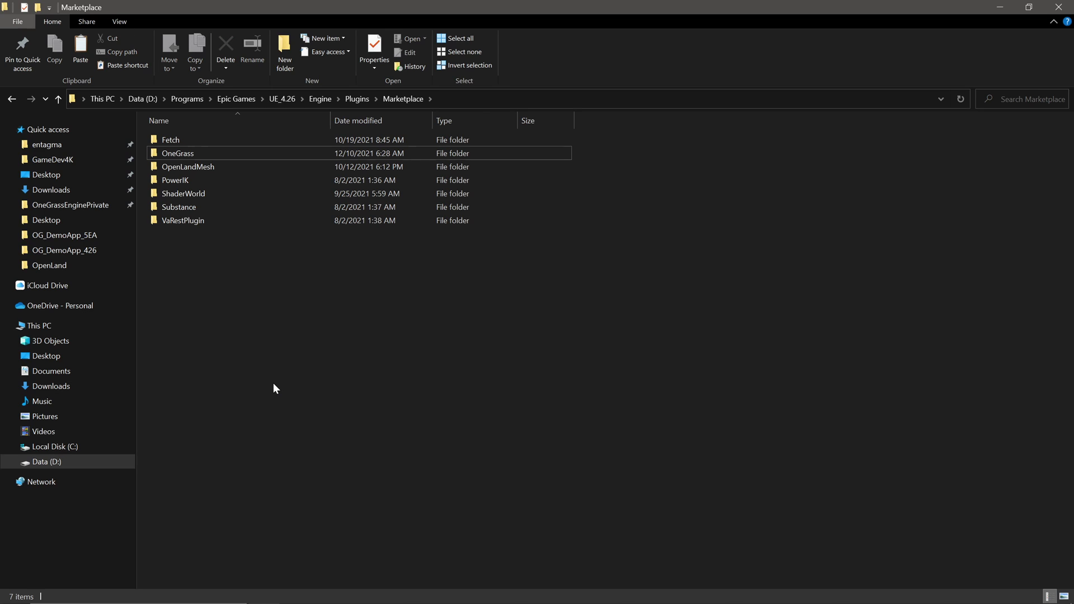
Create a 'Plugins' folder in OG_DemoApp_5EA and paste OneGrass into it
left_click(64, 234)
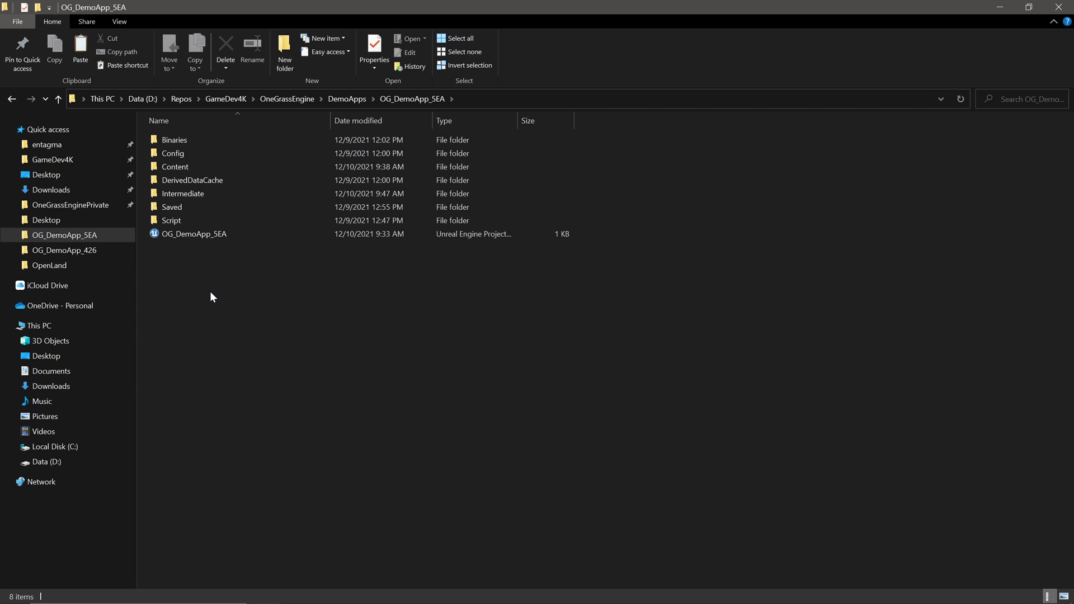
key("ctrl+shift+n")
type("Plugi")
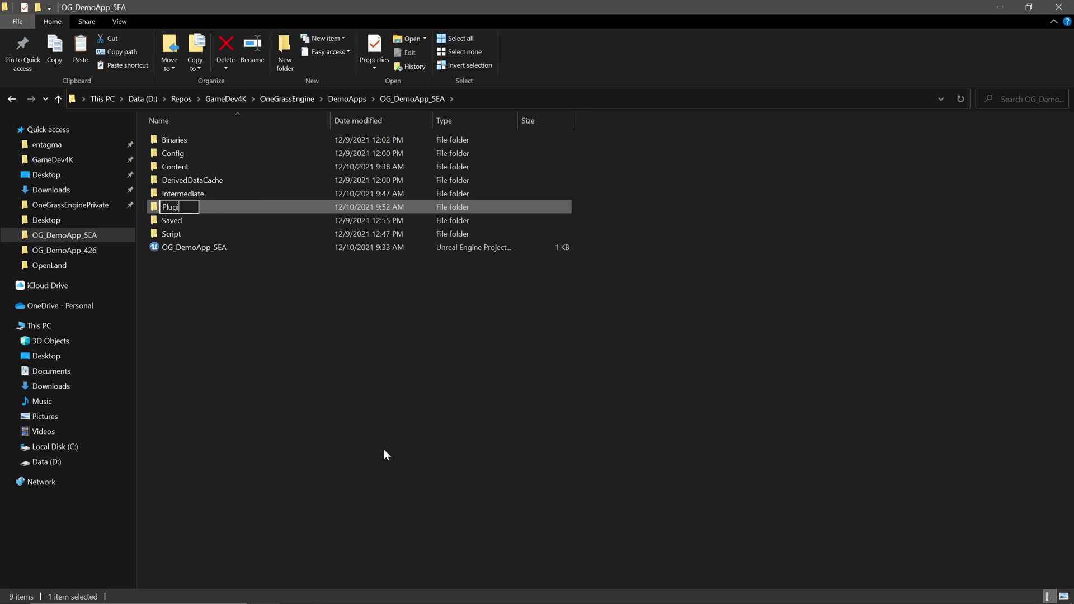
type("ns")
key("Return")
double_click(179, 209)
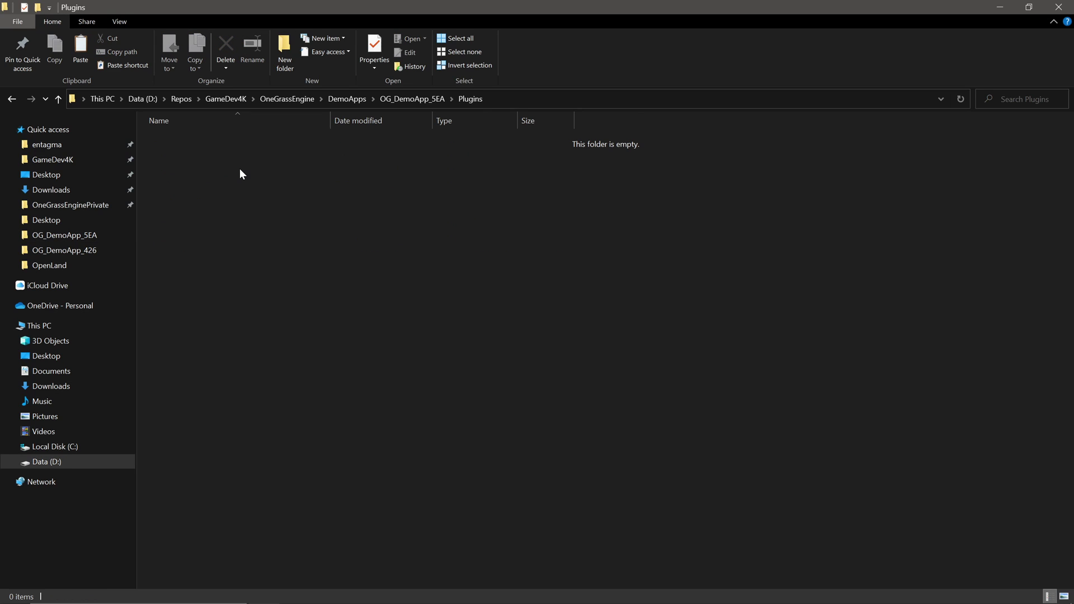
right_click(248, 197)
left_click(274, 280)
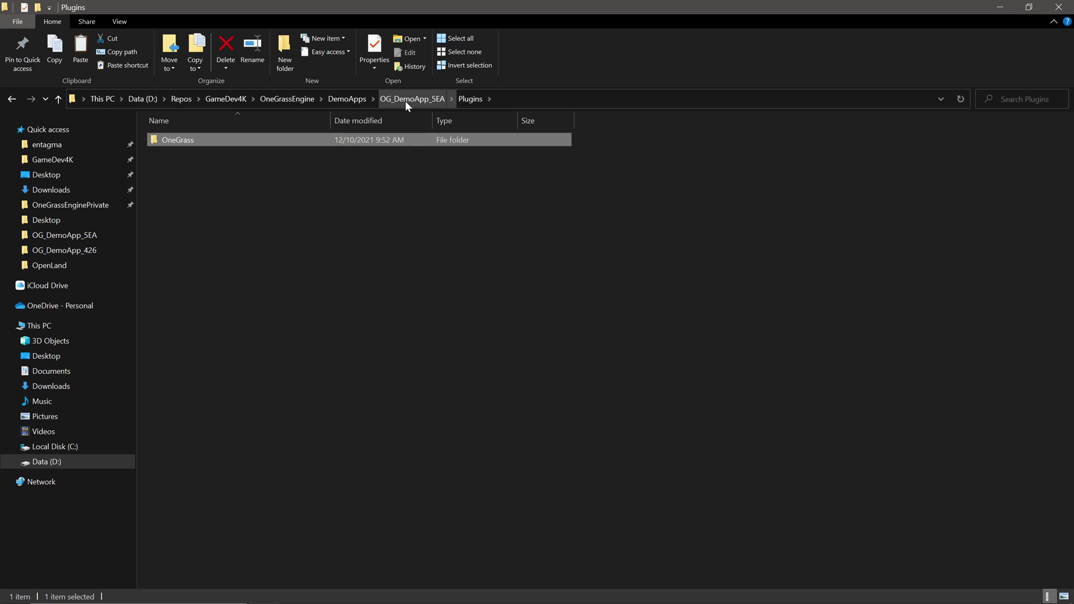
Launch OG_DemoApp_5EA.uproject, accept the incompatible OneGrassEngine plugin, and rebuild its module
left_click(406, 99)
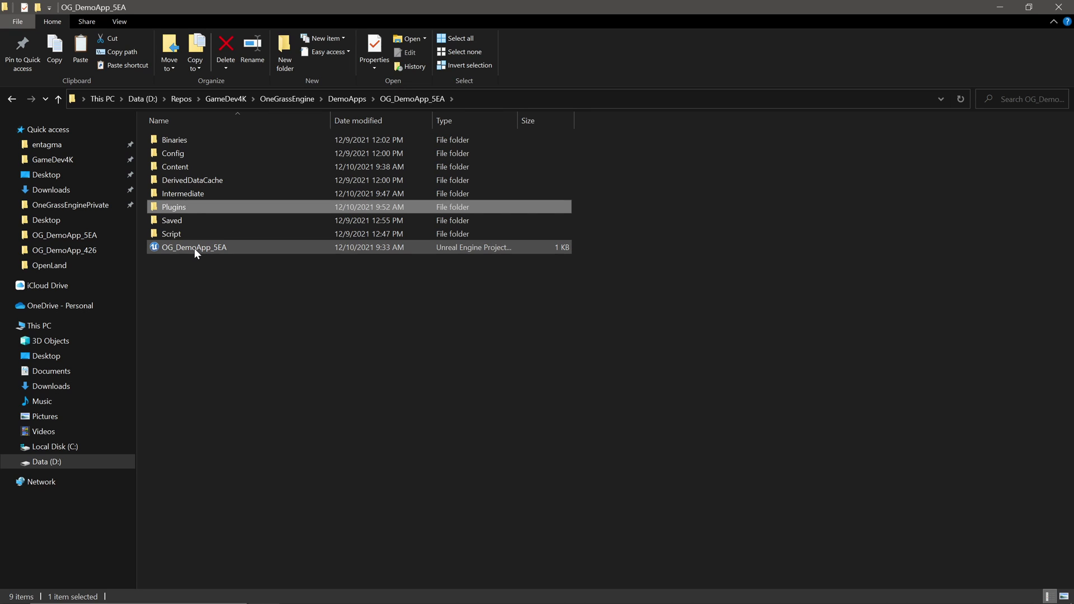
double_click(194, 247)
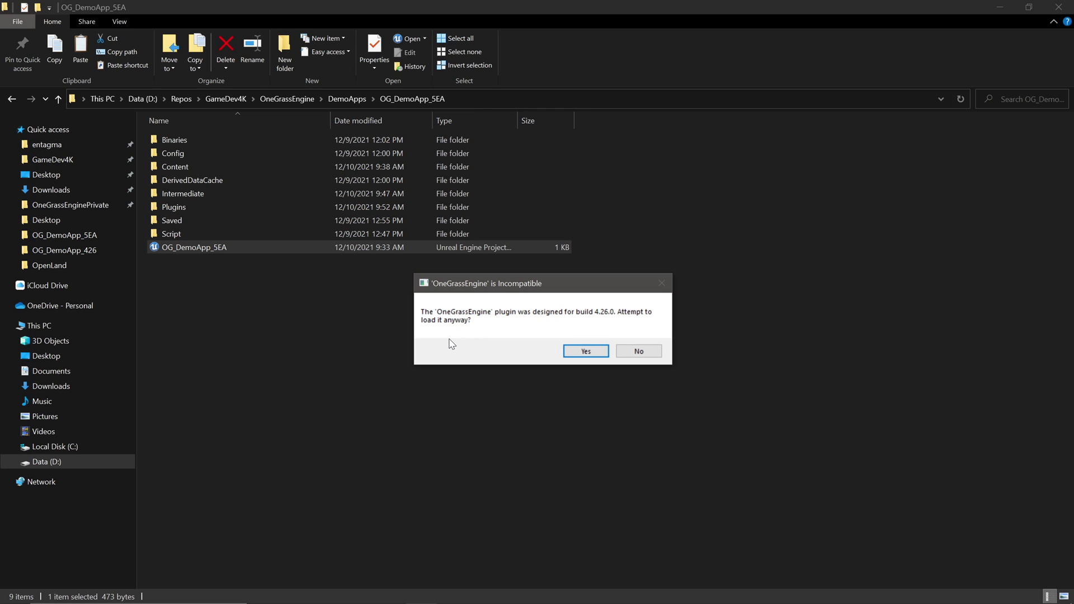
left_click(586, 352)
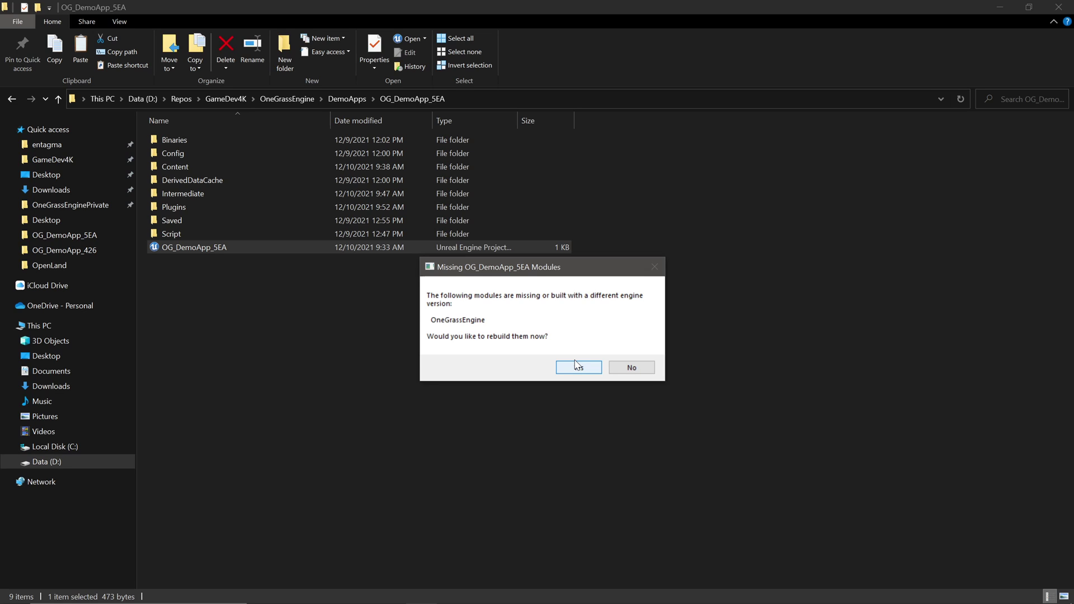
left_click(578, 367)
left_click(650, 306)
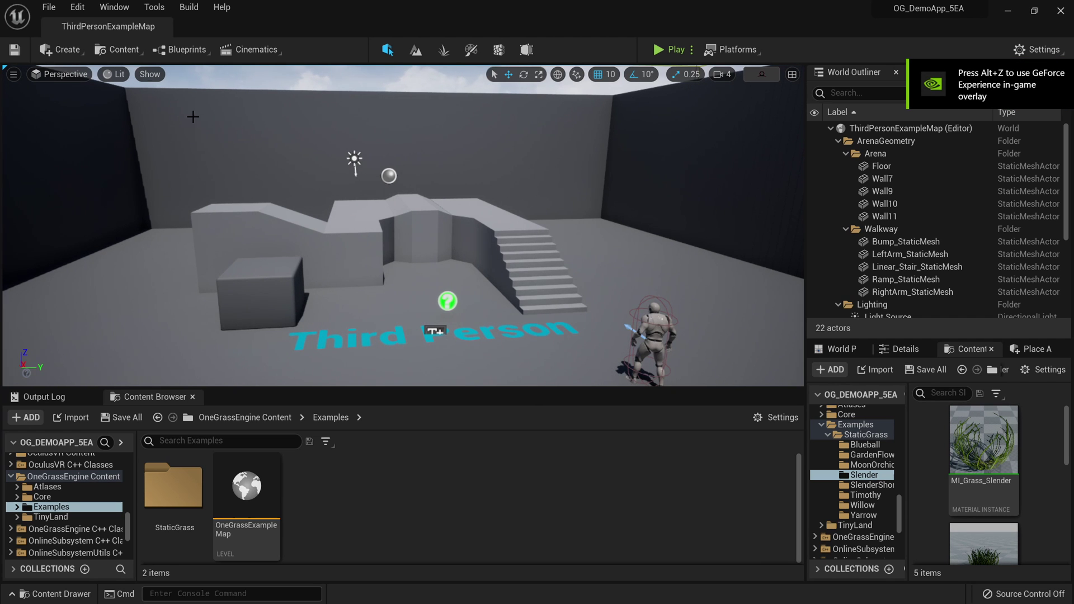
left_click(77, 7)
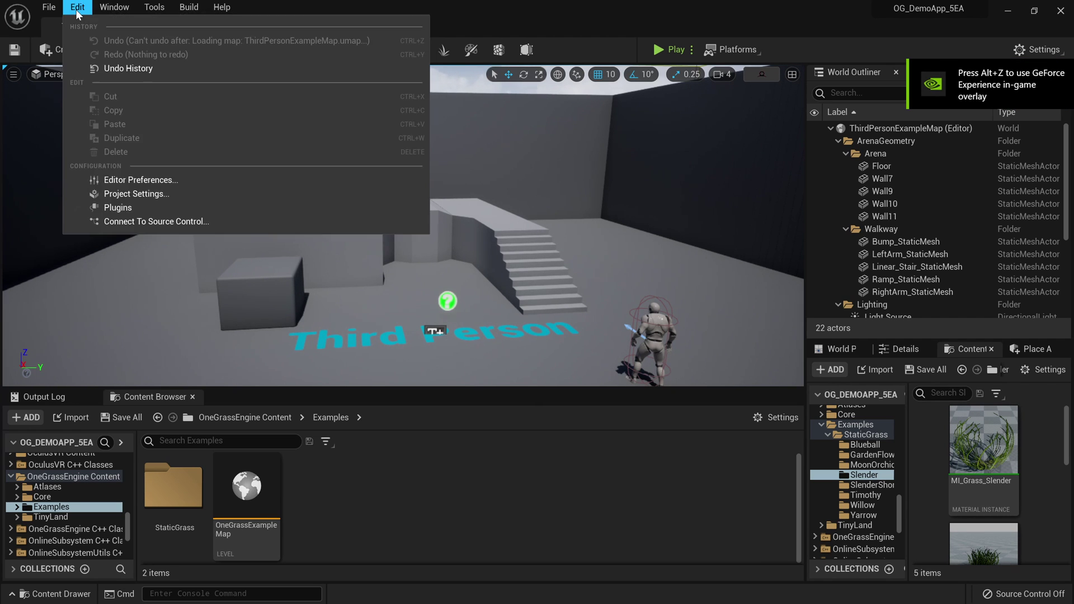
left_click(132, 208)
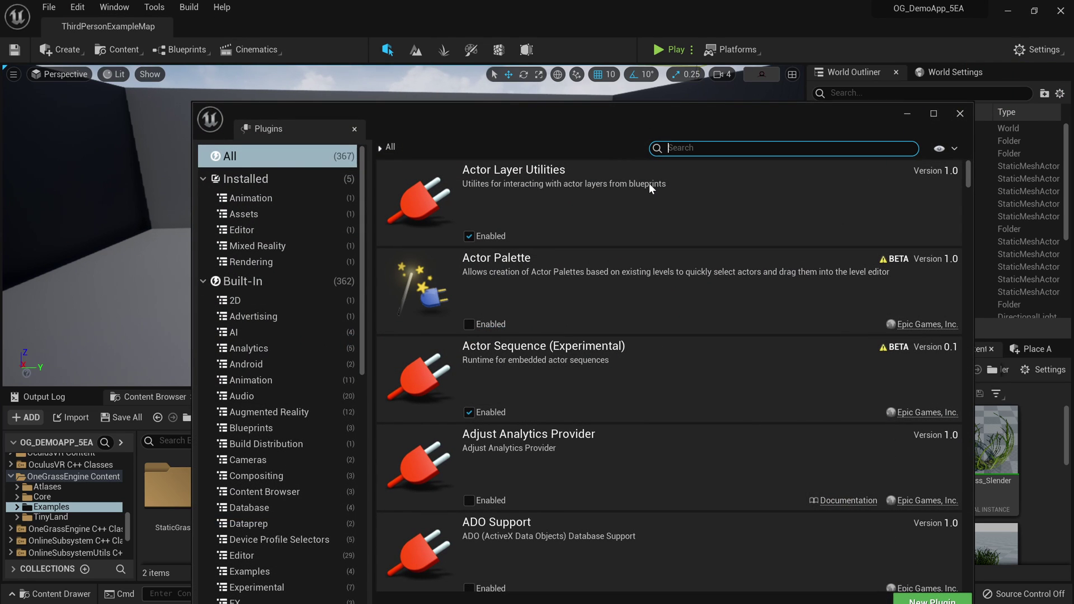
type("one grass")
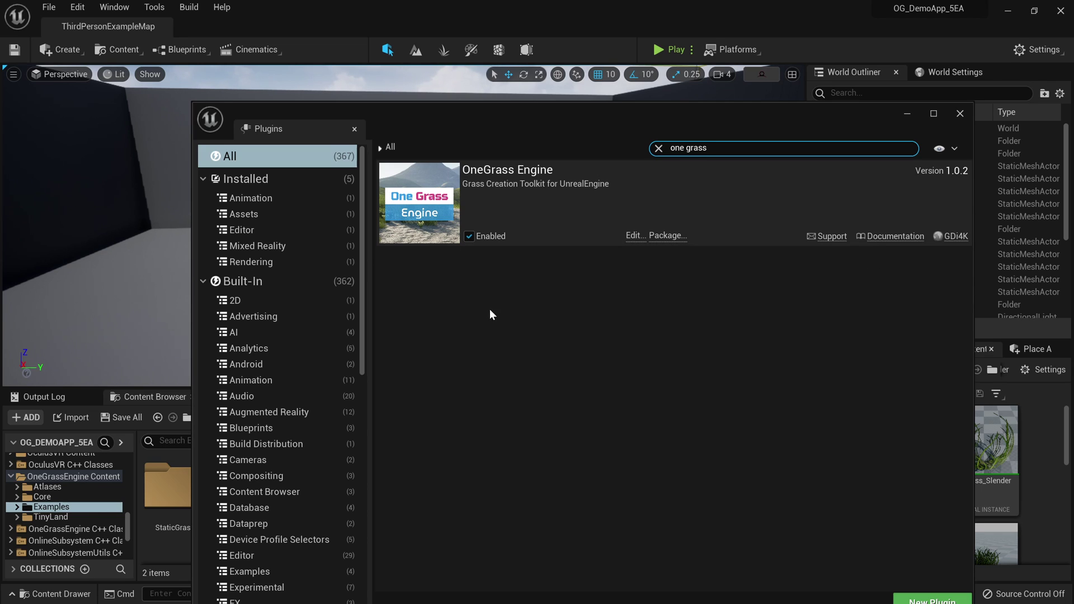
key("alt+F4")
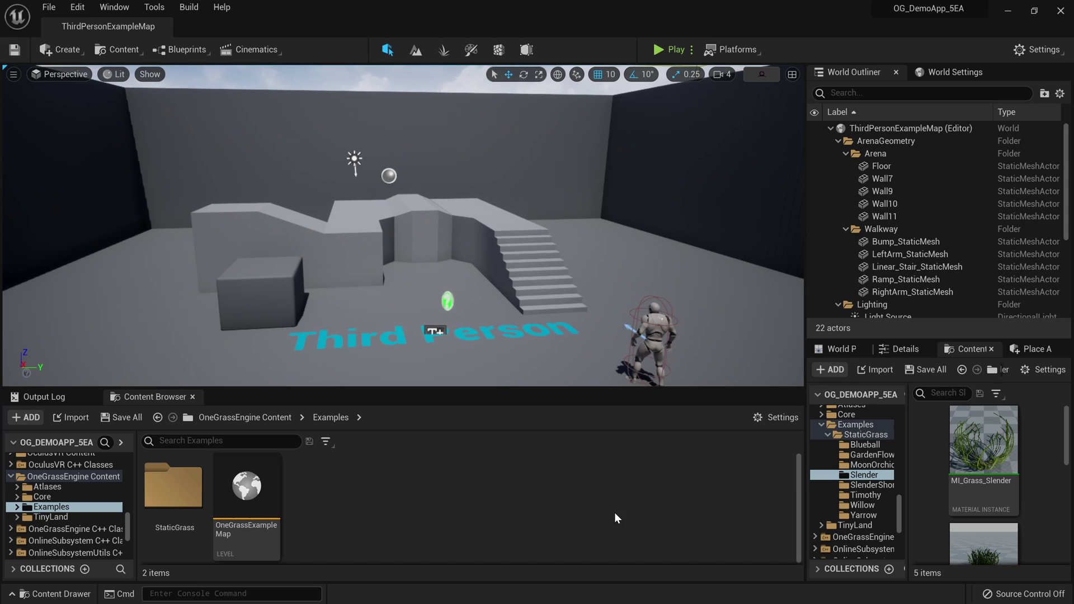
left_click(783, 419)
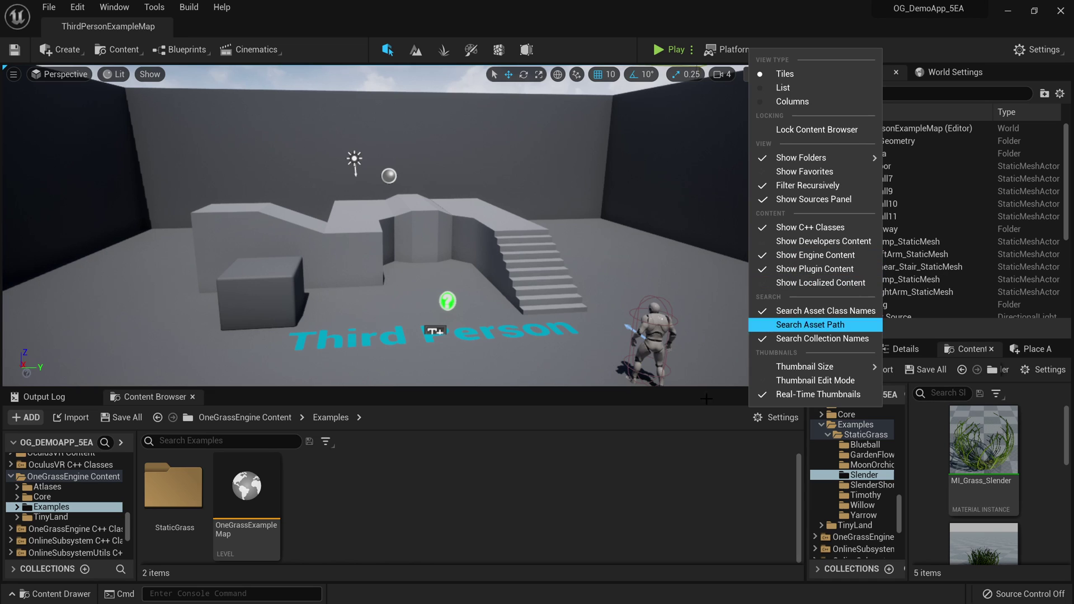
left_click(603, 506)
scroll(53, 497, "up", 10)
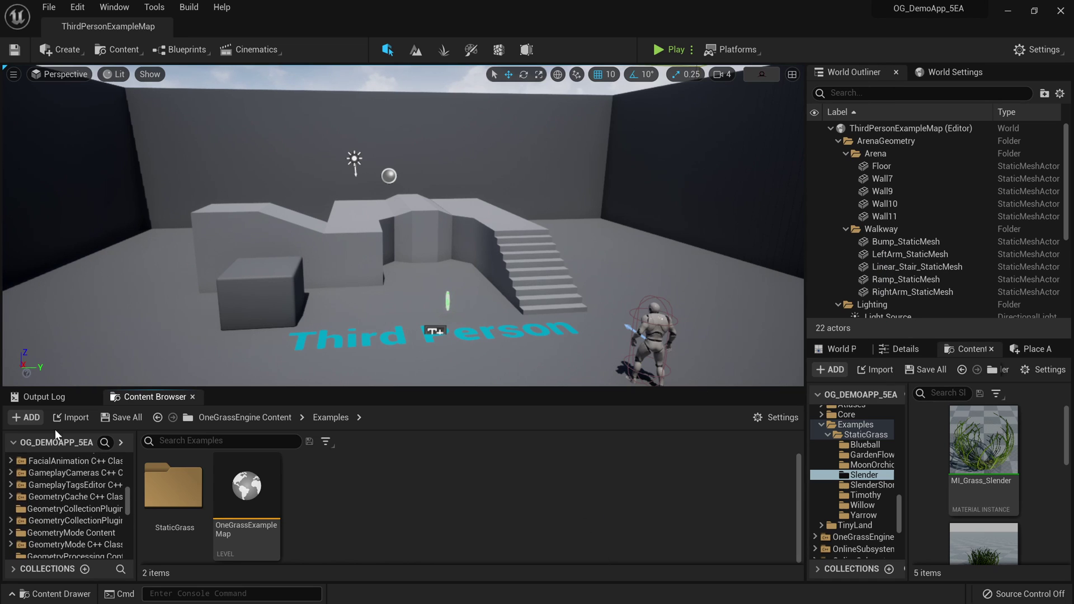
left_click(111, 444)
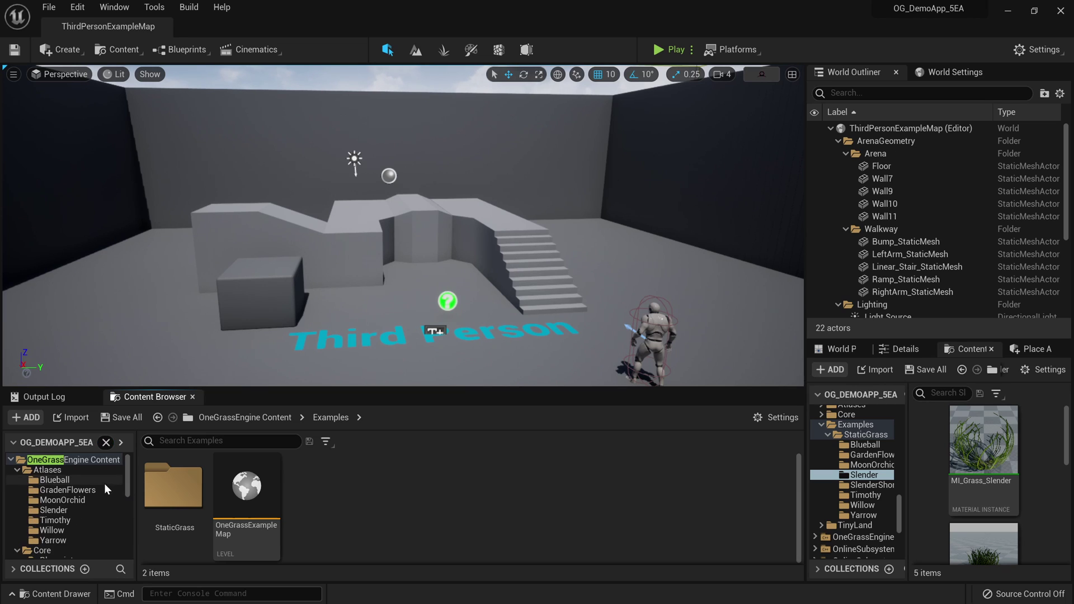
left_click(75, 460)
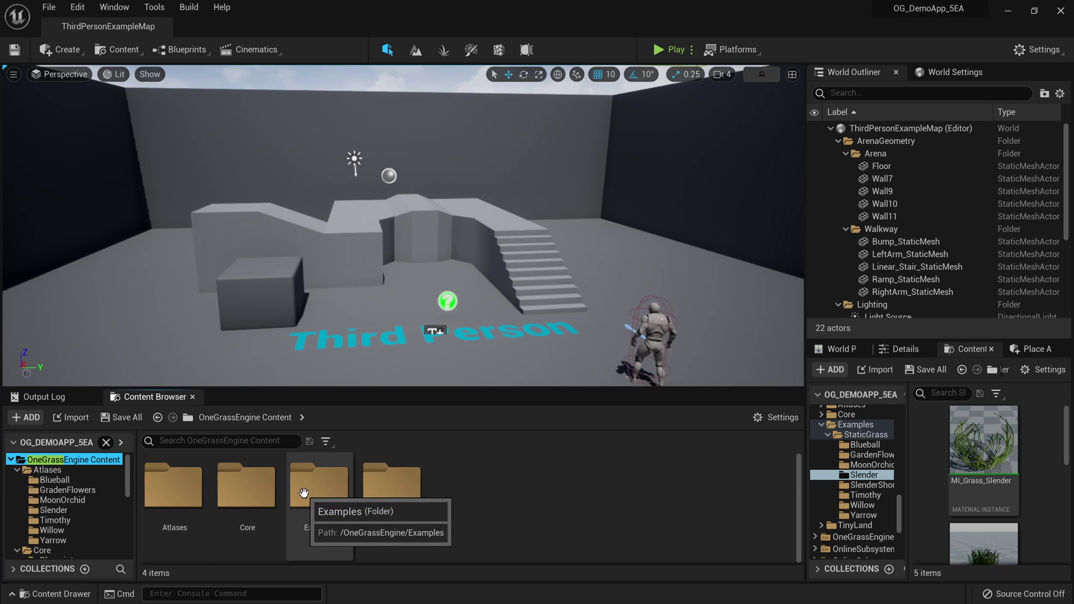
double_click(298, 510)
Load OneGrassExampleMap and turn the view toward the sandy path and mountains
double_click(257, 490)
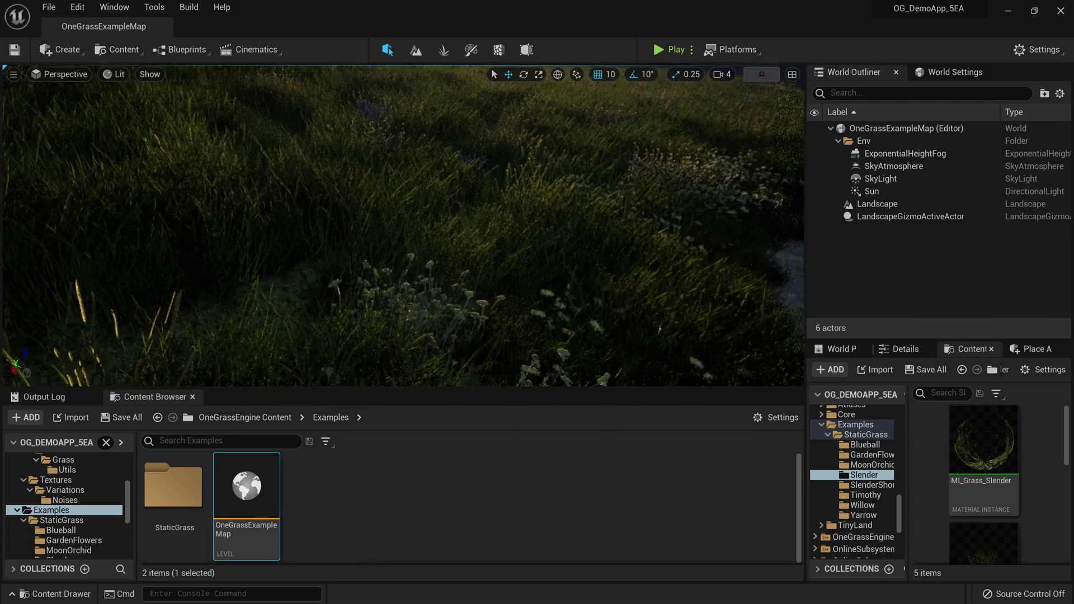
right_click_drag(393, 290, 393, 291)
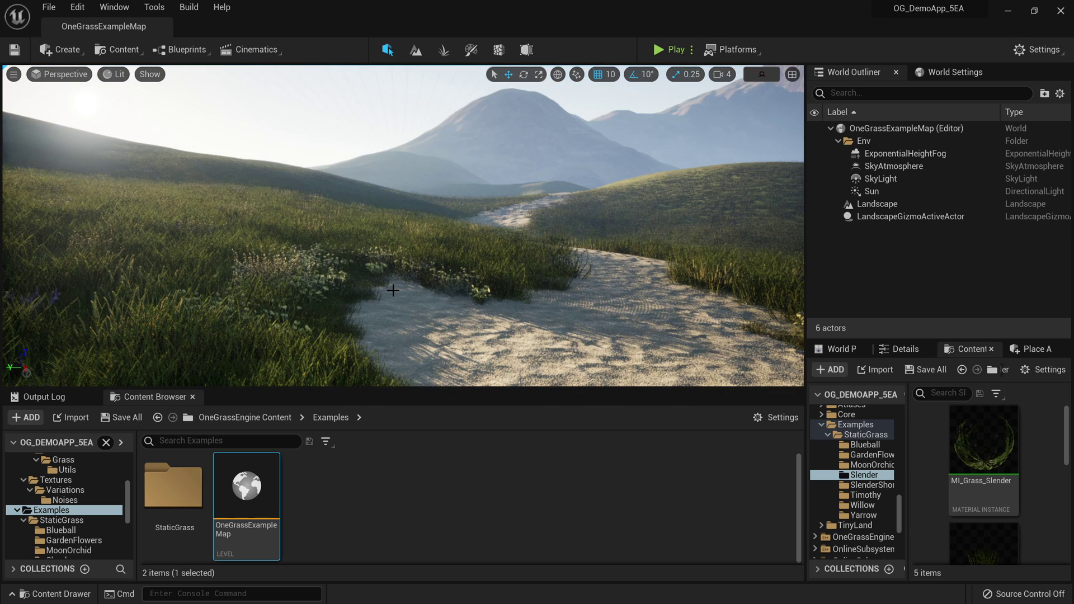